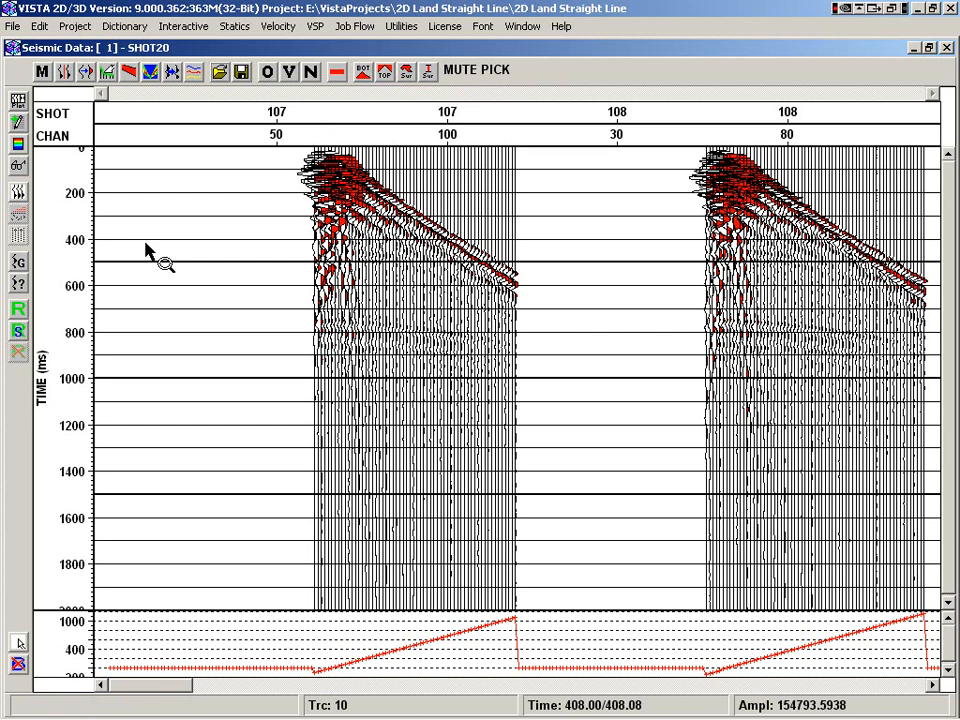
- Display the seismic data one record at a time in shot order and go to shot 162
click(17, 192)
click(63, 195)
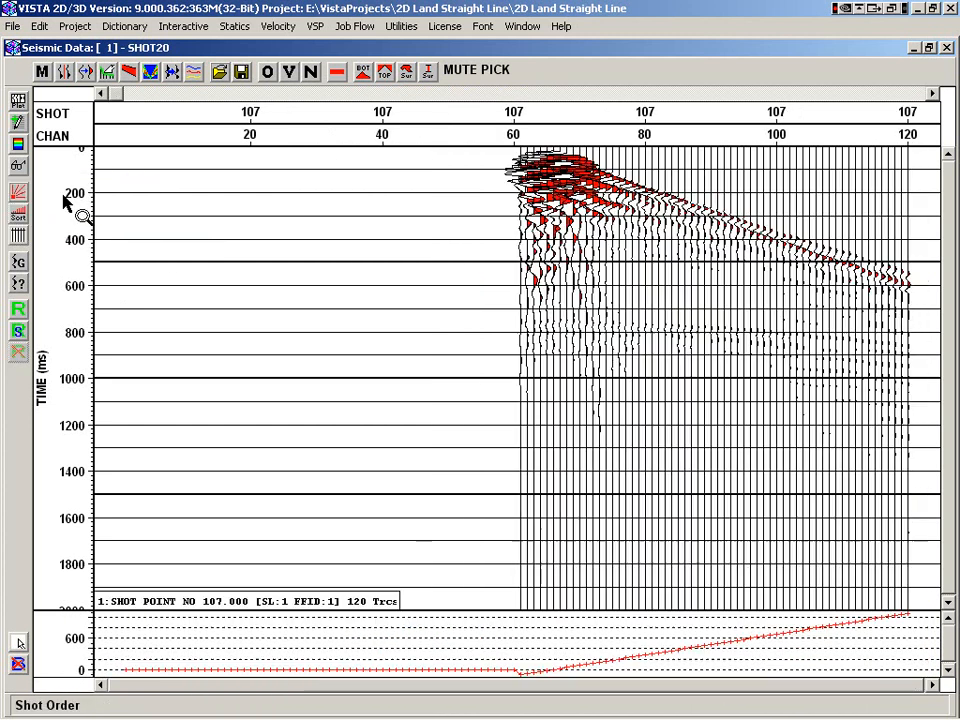
click(17, 192)
drag(127, 94, 484, 94)
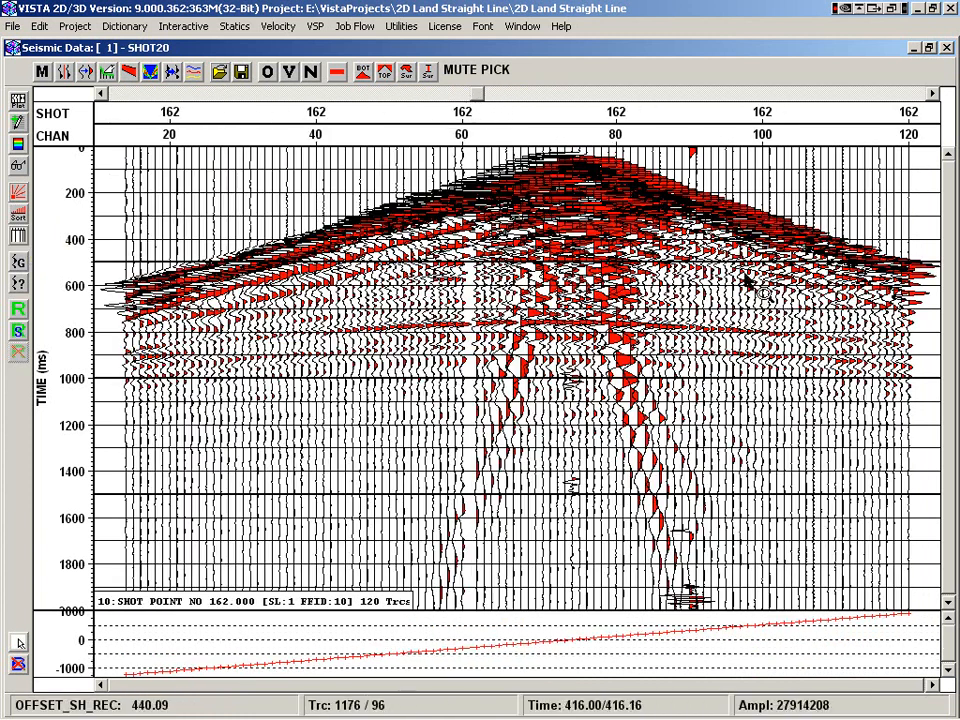
- Pick a top mute on shot 162 through about 279 ms at offset 163 and 566 ms at offset 353, continuing to the far offsets
click(385, 75)
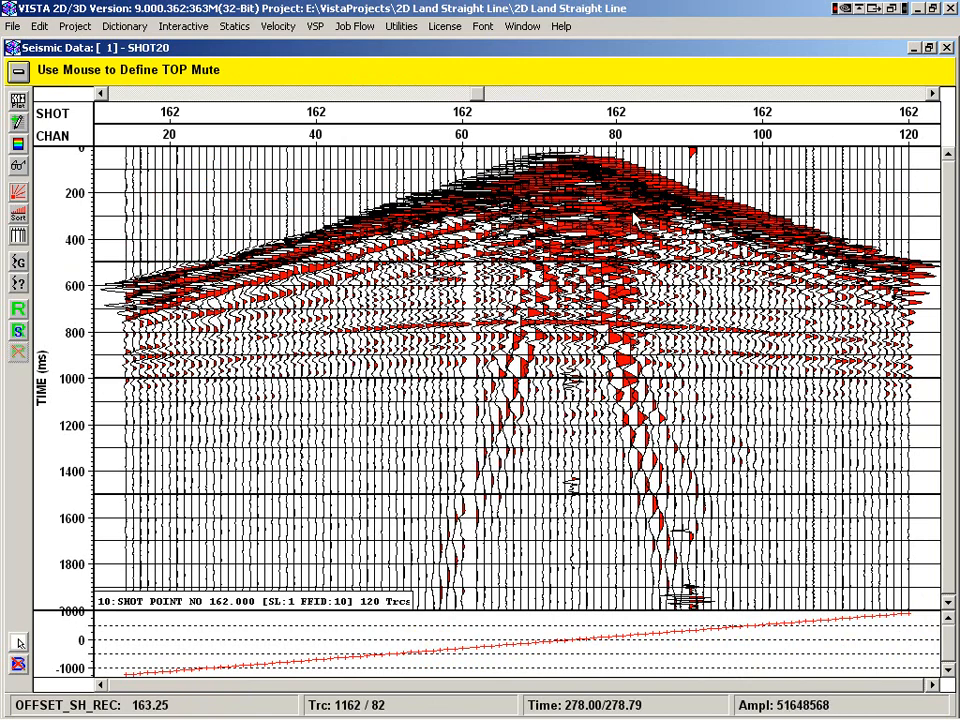
click(701, 276)
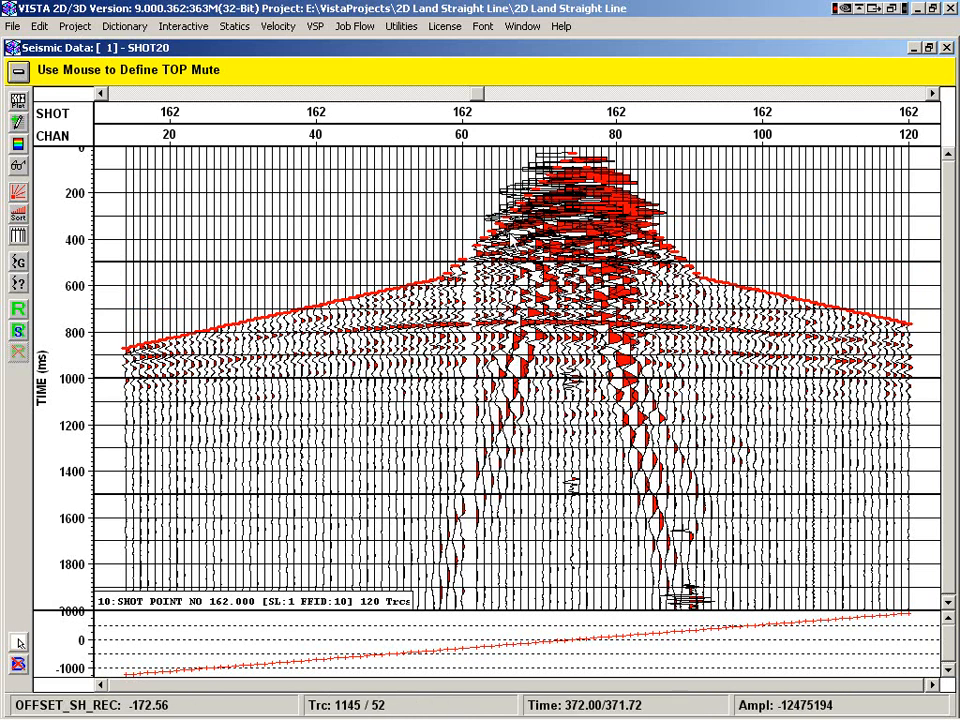
click(18, 72)
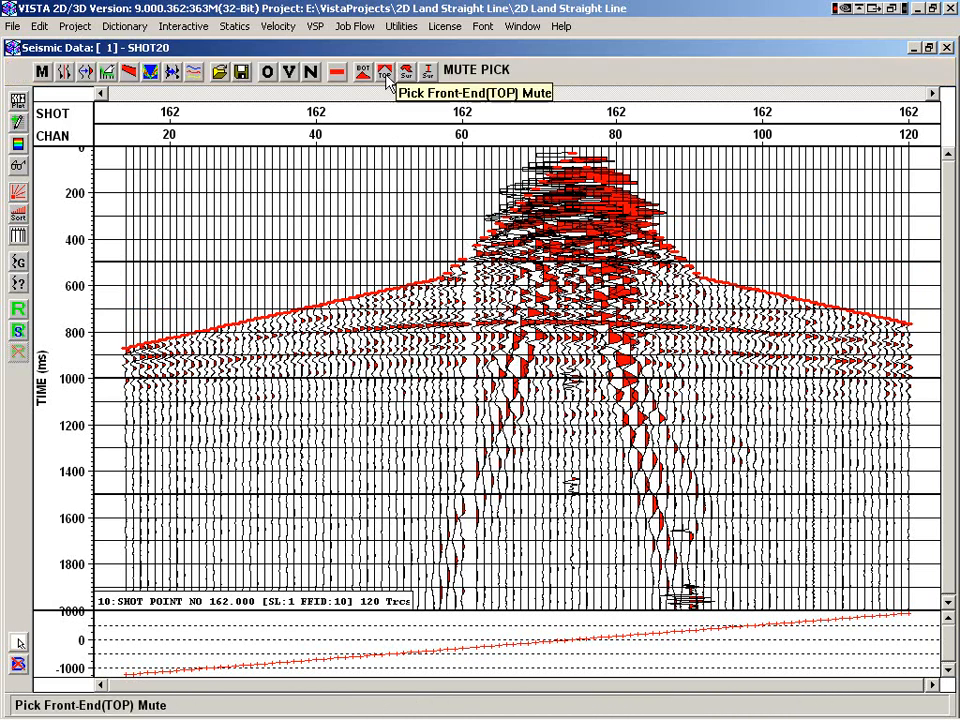
- Pick a three-point bottom mute on shot 162 at about 1400, 1640 and 1725 ms from near to far offset
click(364, 75)
click(505, 470)
click(425, 527)
double_click(265, 547)
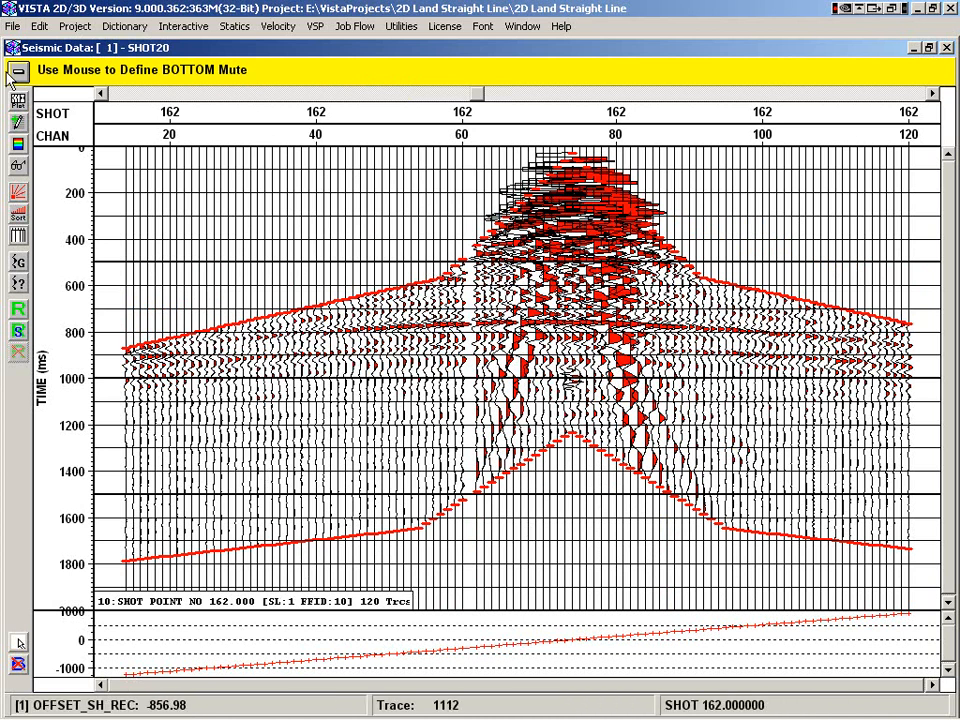
- Check the interpolated top and bottom mutes on the records between shots 162 and 131, and end bottom mute picking
click(101, 95)
click(101, 95)
click(101, 95)
click(101, 95)
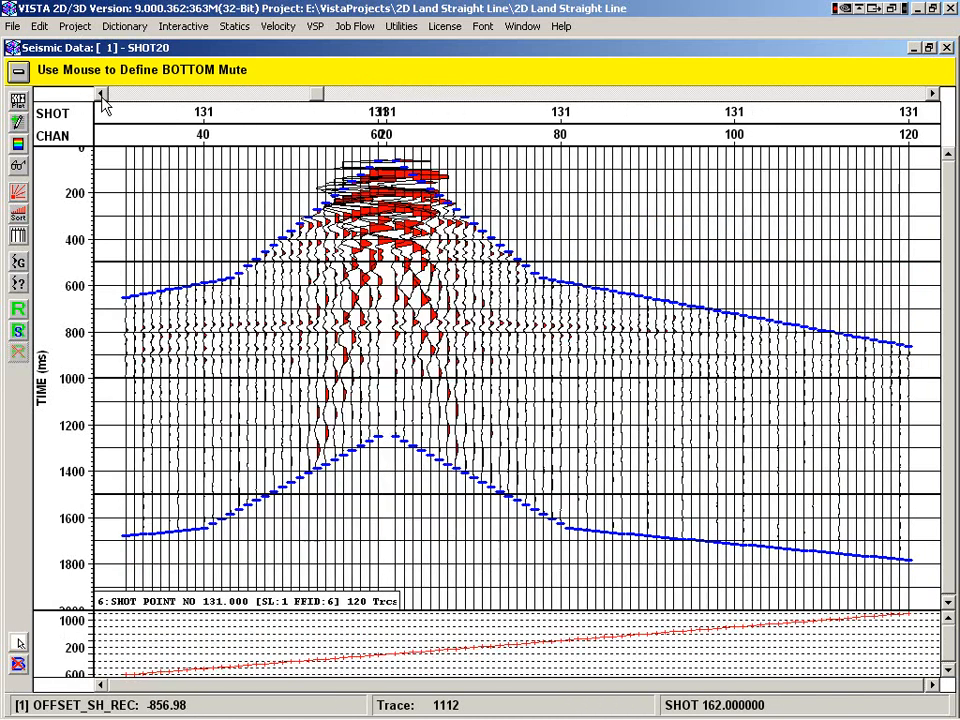
click(933, 94)
click(933, 94)
click(933, 94)
click(933, 94)
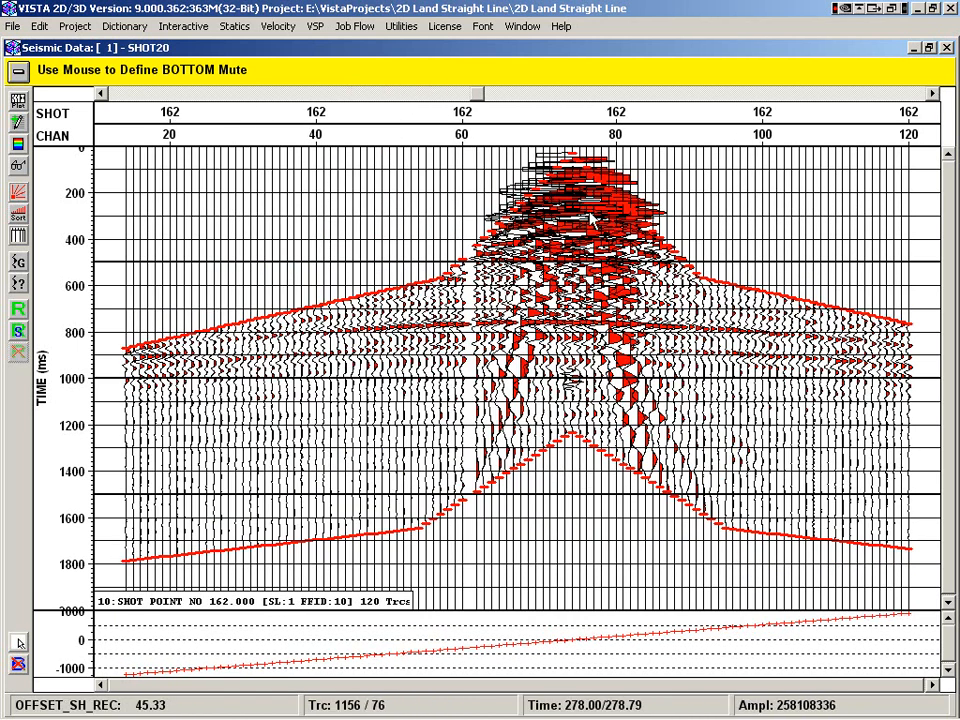
click(18, 71)
- Pick a nearly flat two-point bottom mute on shot 136 at about 1596 ms and 1616 ms
click(101, 95)
click(101, 95)
click(362, 72)
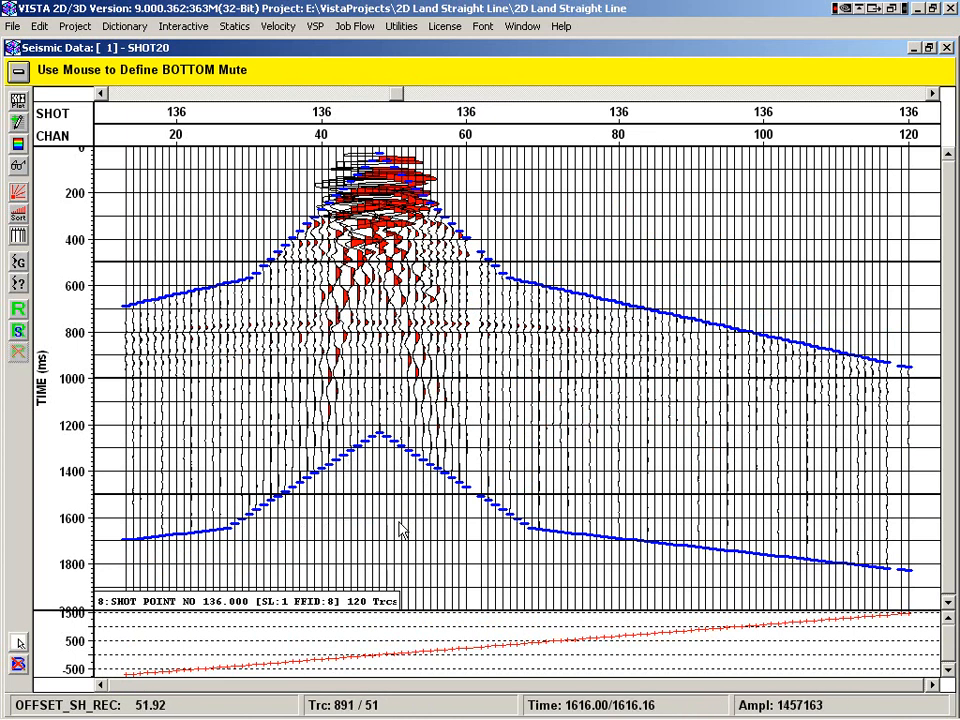
click(184, 521)
- Examine how the bottom mute interpolates across the records from shot 135 to shot 185, and end mute picking
click(101, 94)
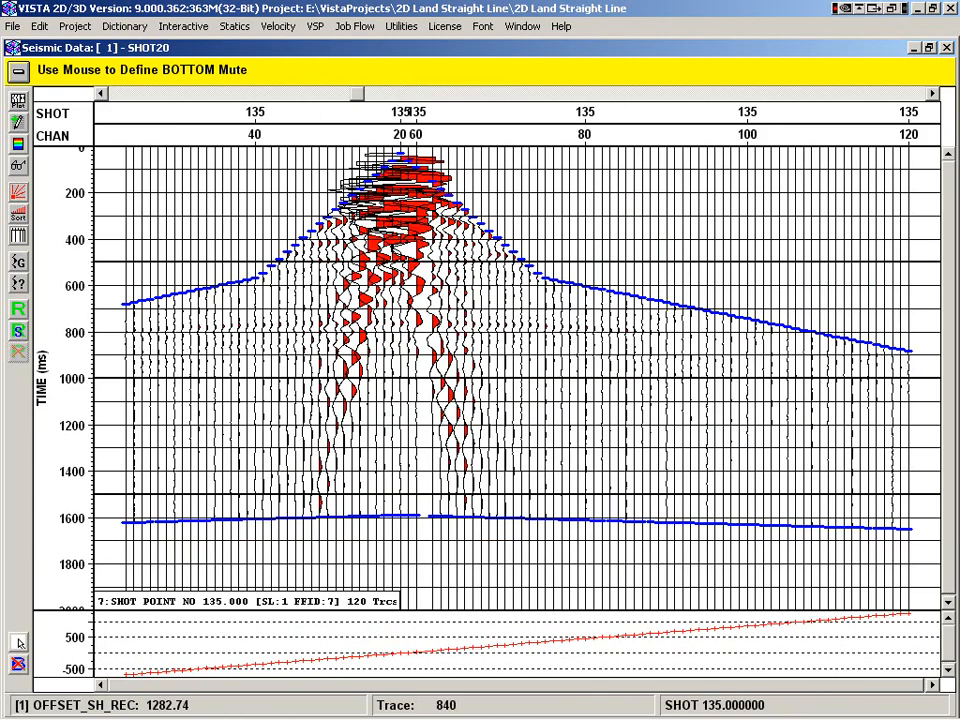
click(932, 94)
click(932, 94)
click(932, 94)
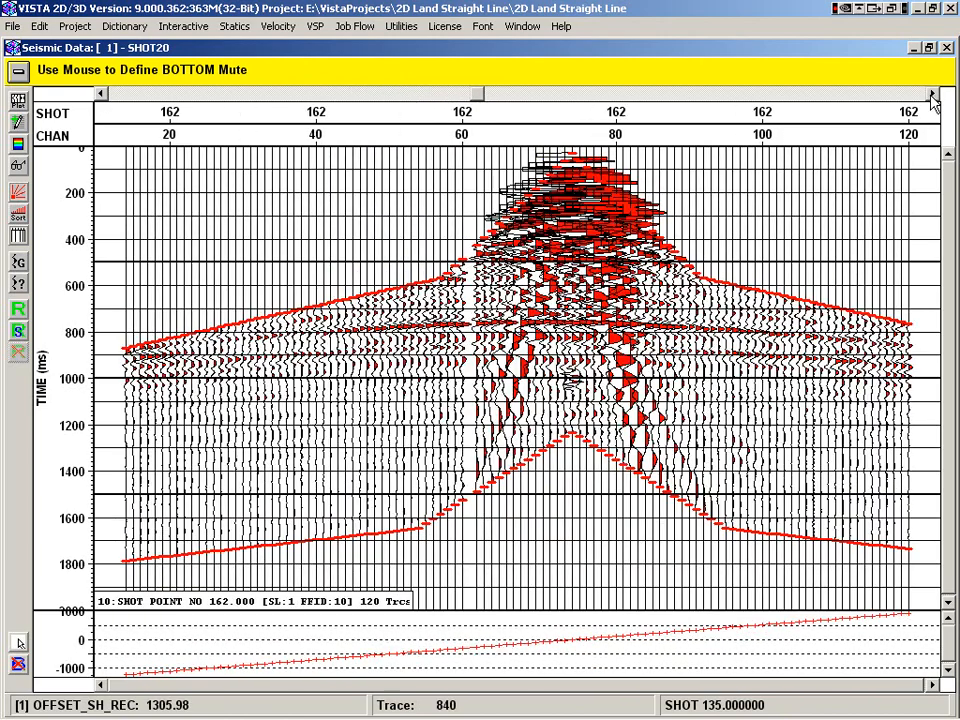
click(932, 94)
click(931, 95)
click(931, 95)
click(931, 95)
click(931, 95)
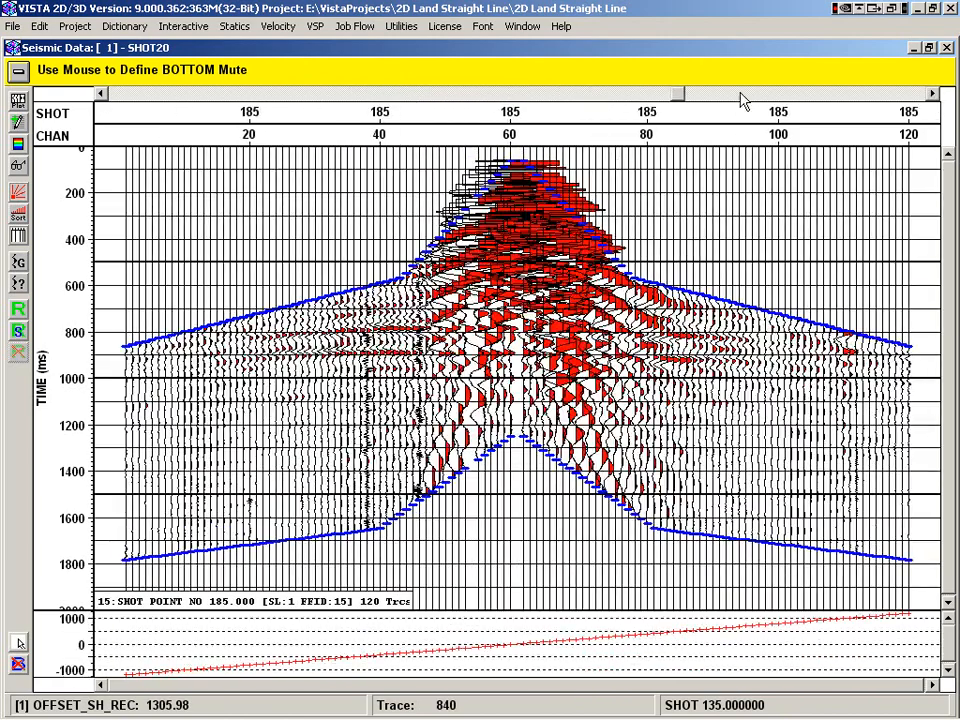
click(18, 72)
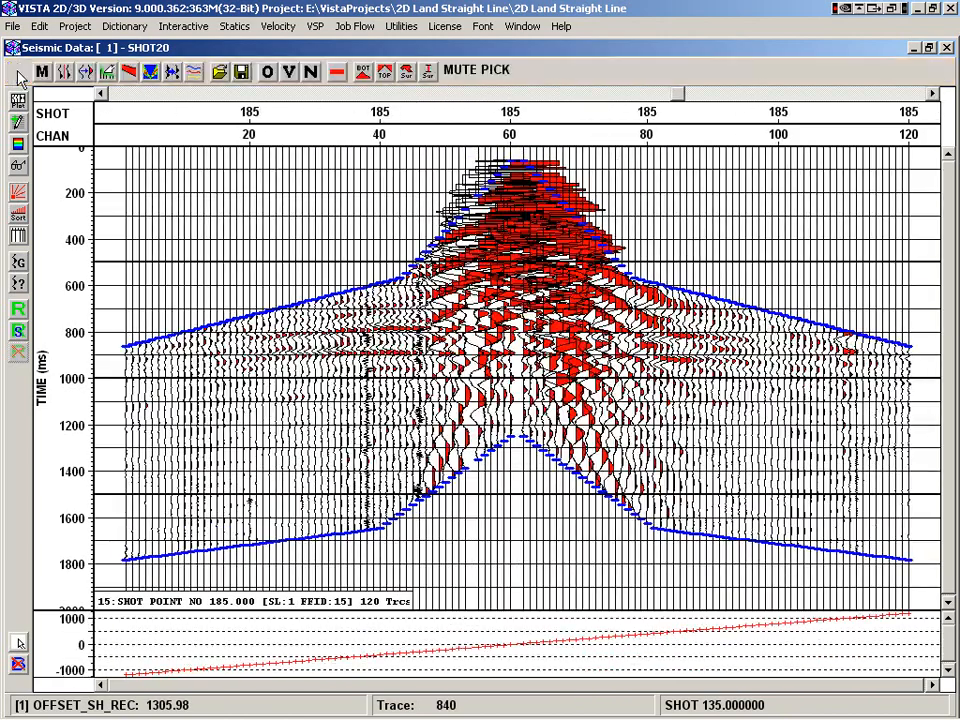
- Outline a surgical mute polygon on shot 185 around channels 44 to 57, between about 500 and 1230 ms
click(410, 72)
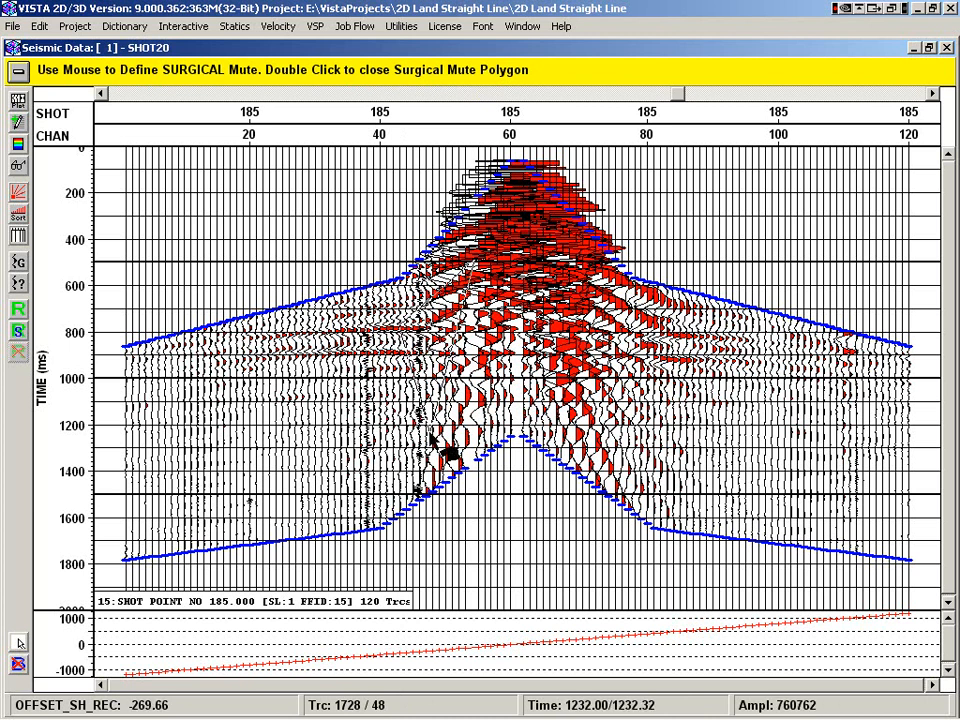
click(490, 414)
double_click(489, 309)
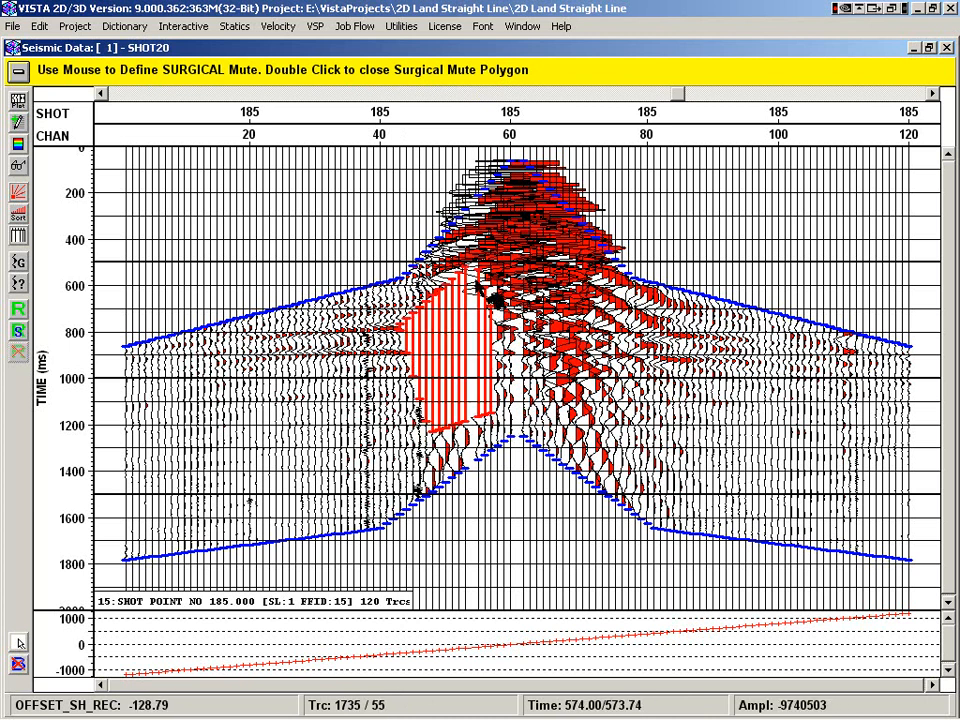
click(20, 72)
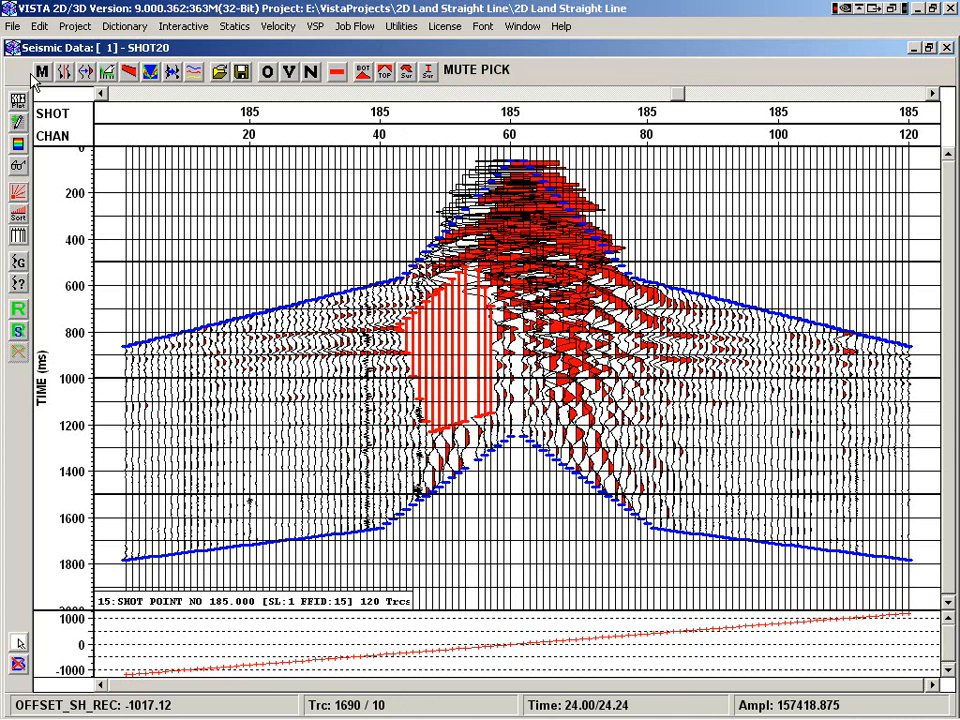
click(432, 75)
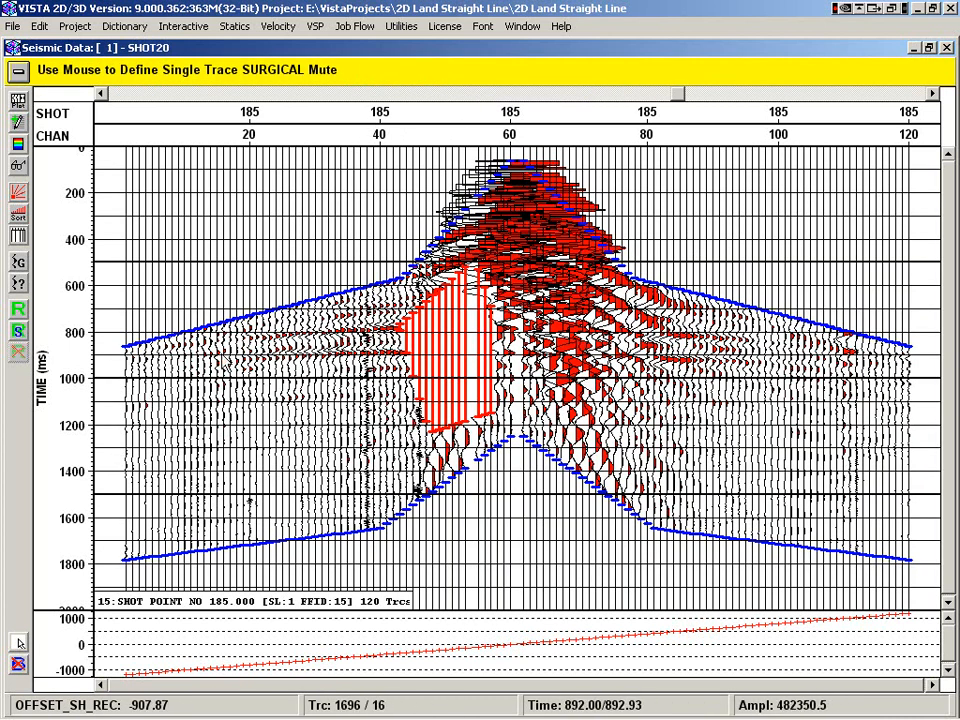
click(18, 70)
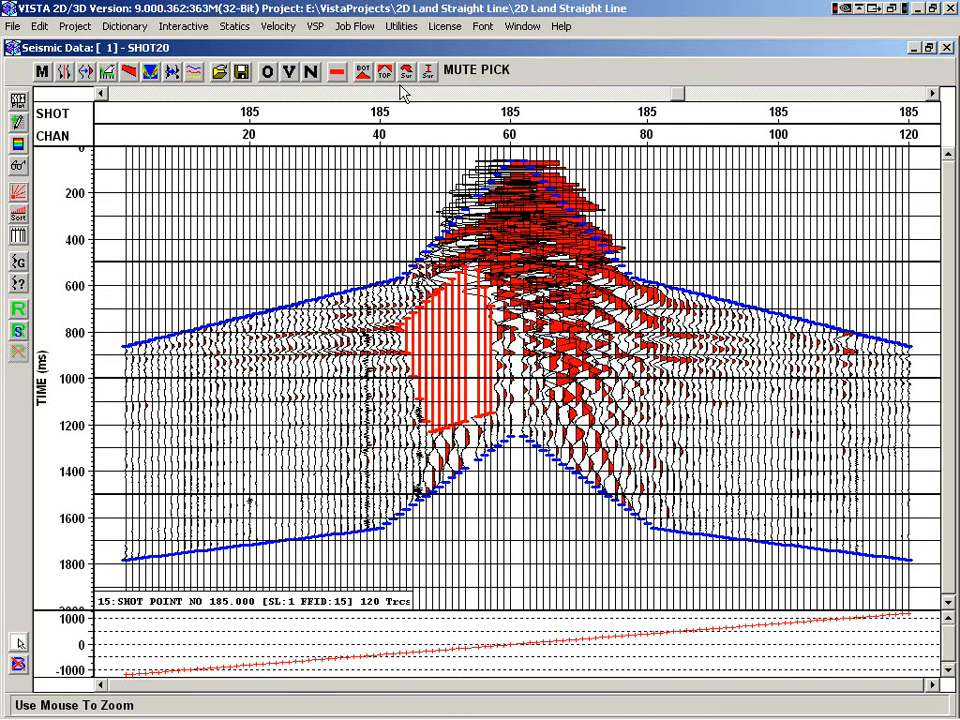
- Delete the surgical mute polygon from shot 185
click(339, 74)
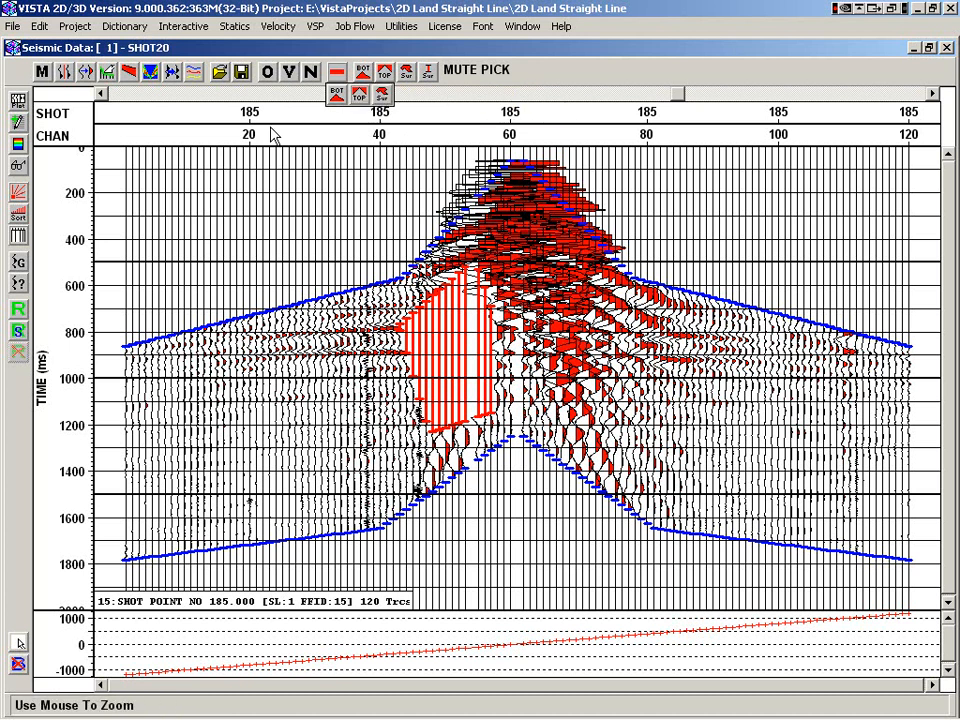
click(383, 94)
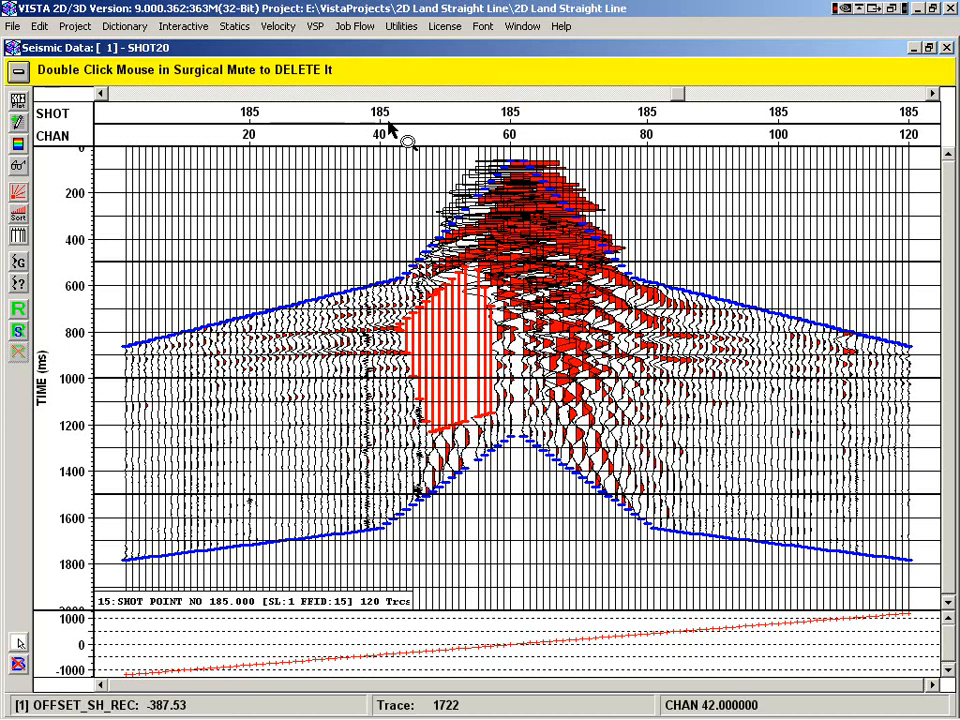
double_click(431, 326)
click(18, 70)
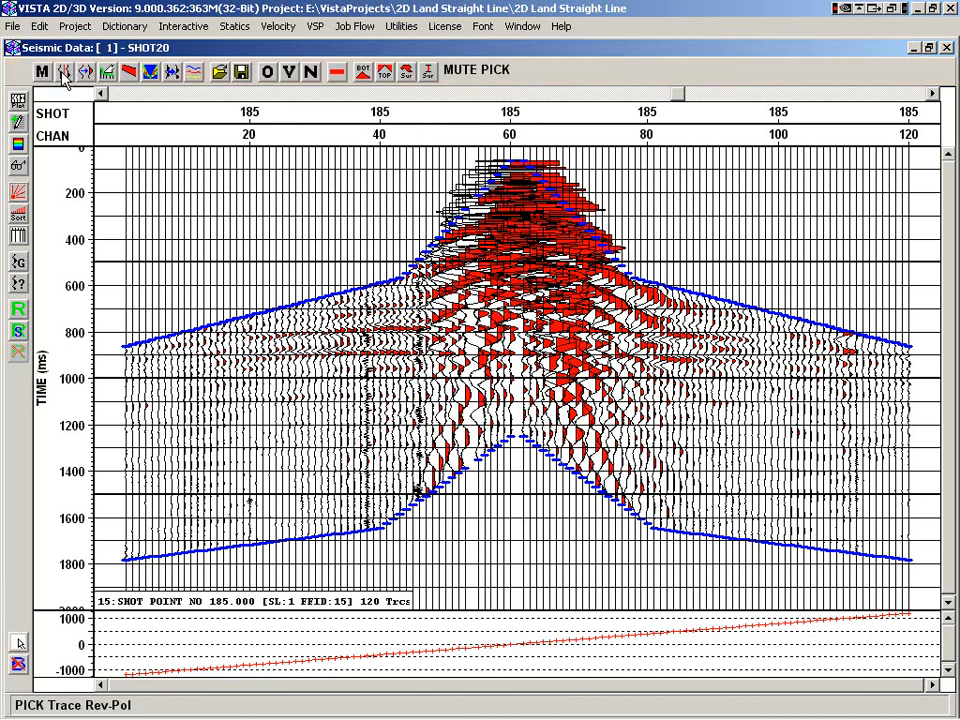
- View the listing of the current mute picks
click(290, 71)
mouse_move(368, 118)
mouse_down()
mouse_move(369, 176)
mouse_move(370, 118)
mouse_up()
click(366, 47)
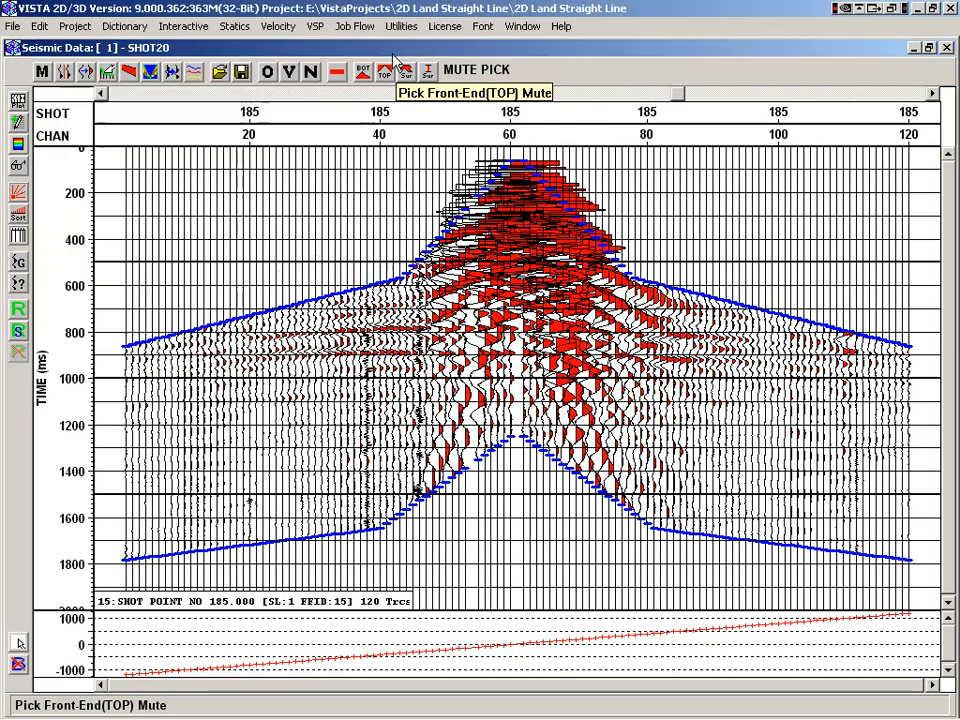
- Look over the display settings in the interactive mute options
click(268, 74)
drag(191, 77, 556, 94)
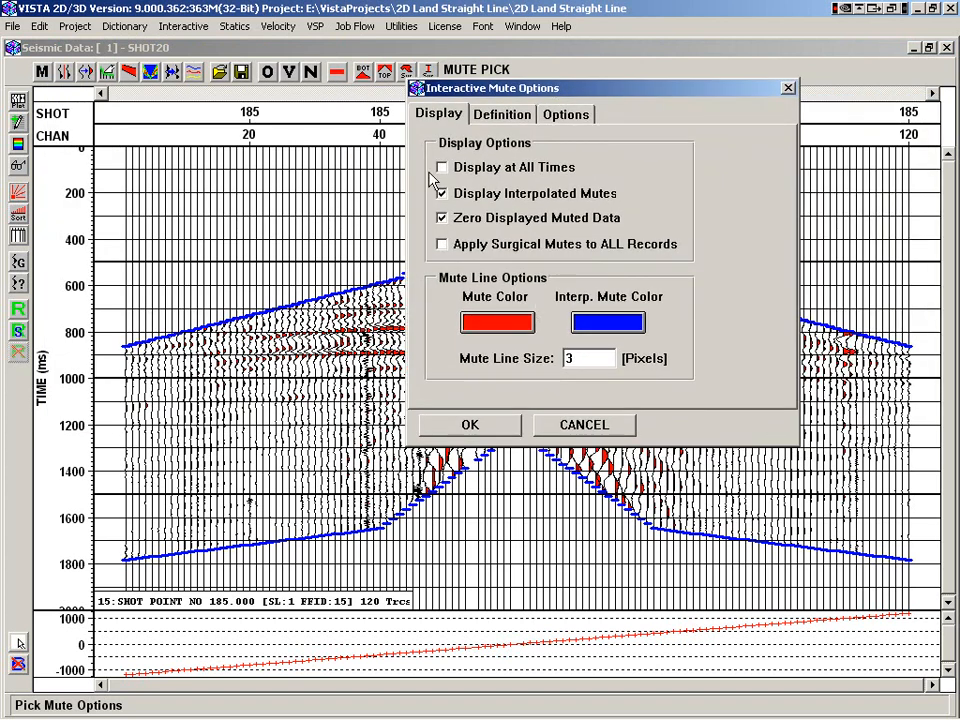
click(788, 88)
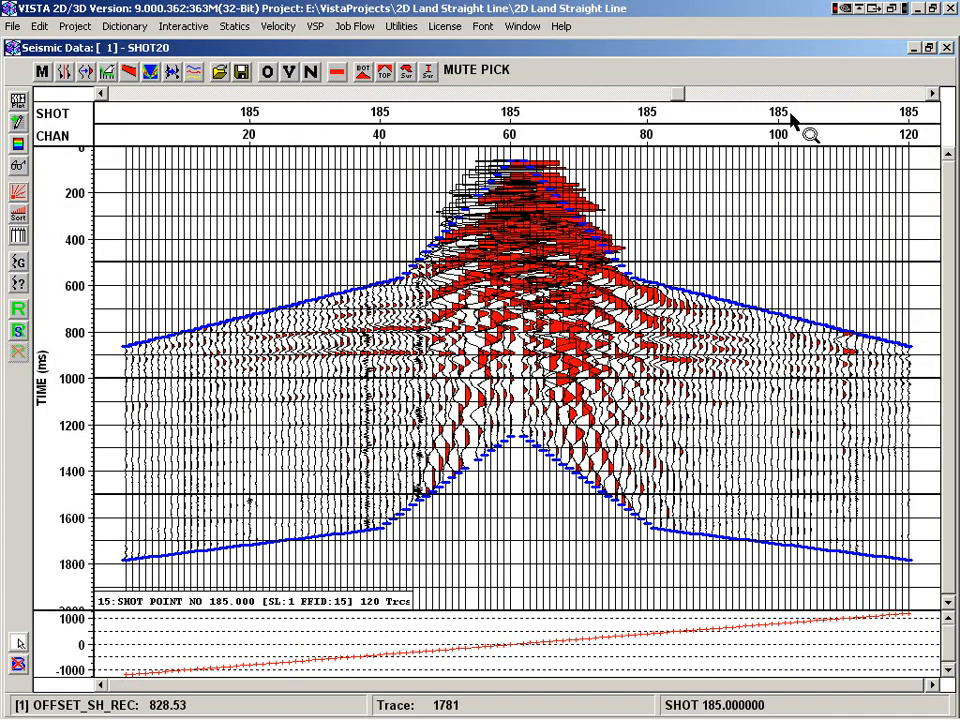
- Step back through the records from shot 185 to shot 162, checking the mutes on each
click(101, 93)
click(101, 93)
click(101, 93)
click(101, 93)
click(101, 93)
click(101, 93)
click(931, 93)
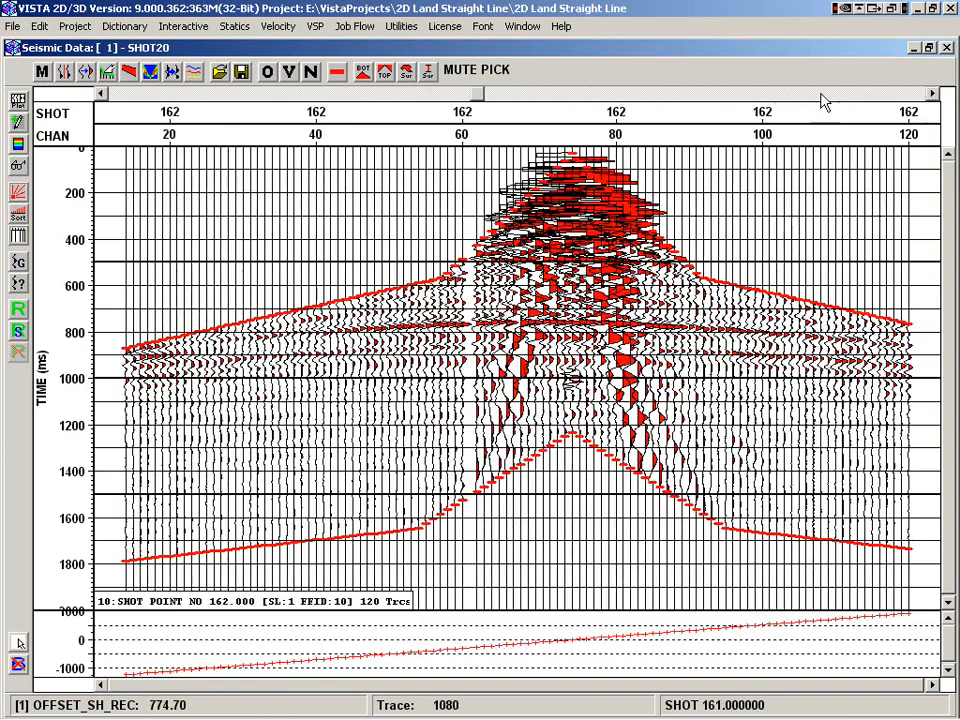
- Examine the interactive mute options for display, record key IDs, pick parameters, header time shift and mute taper
click(268, 74)
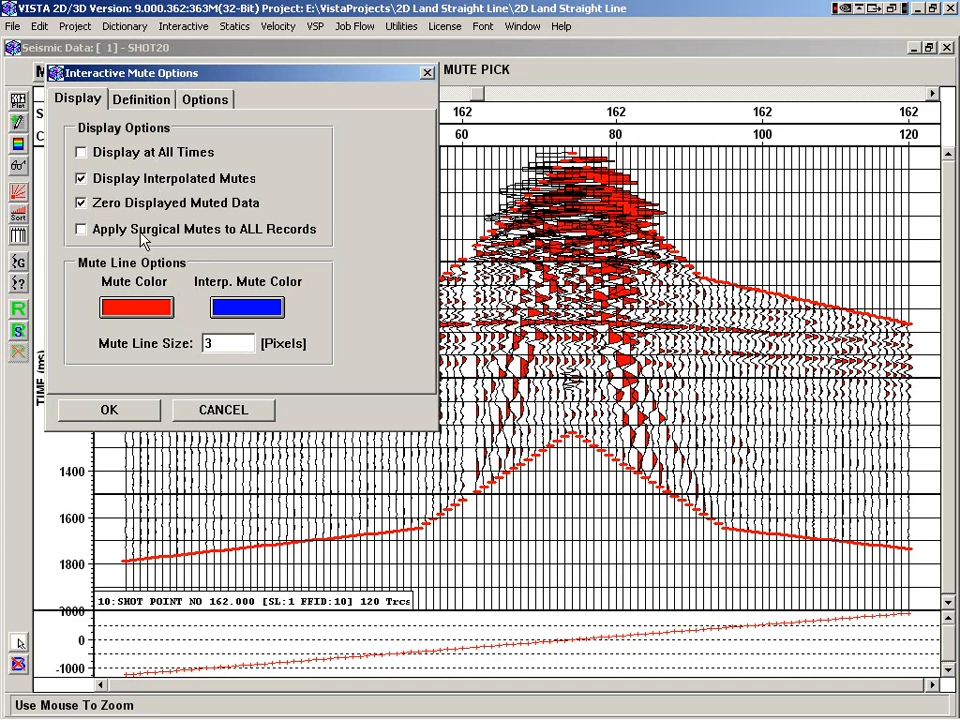
click(140, 101)
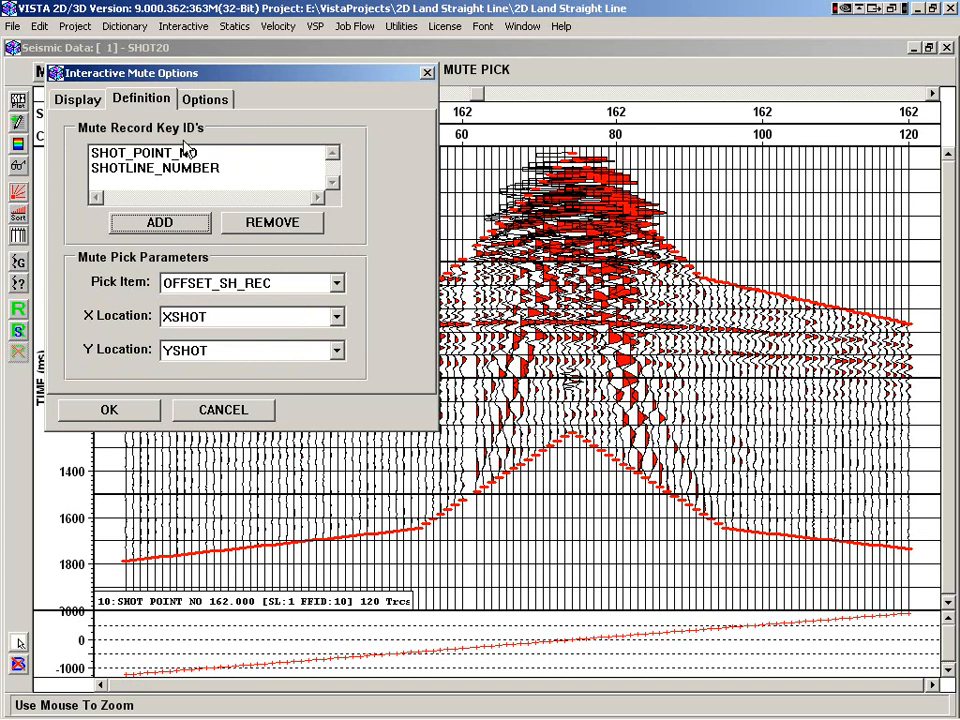
click(207, 99)
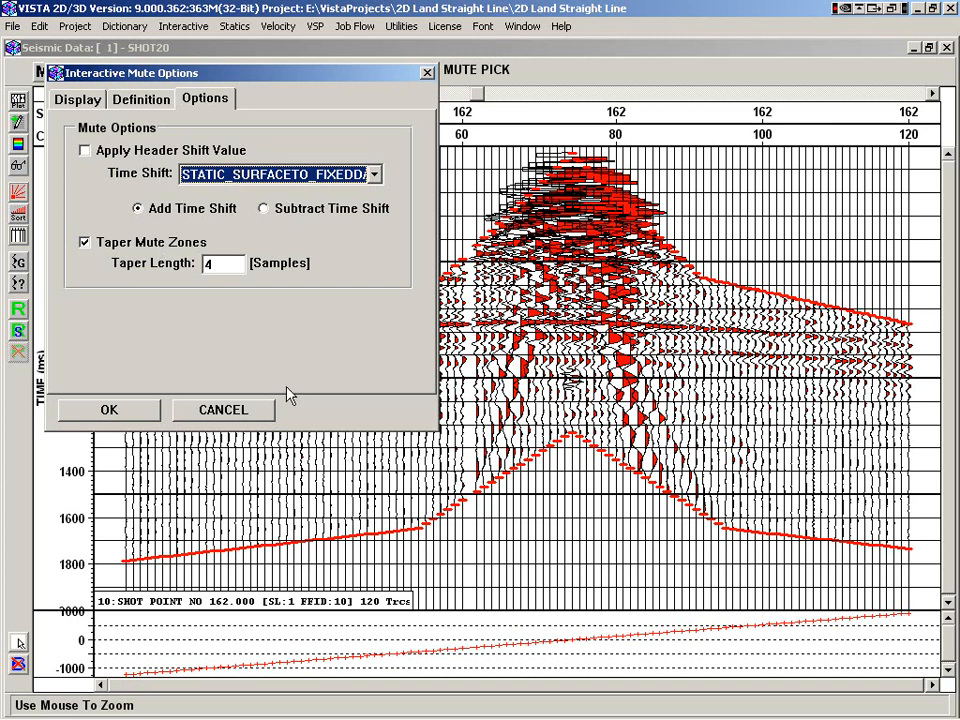
click(220, 410)
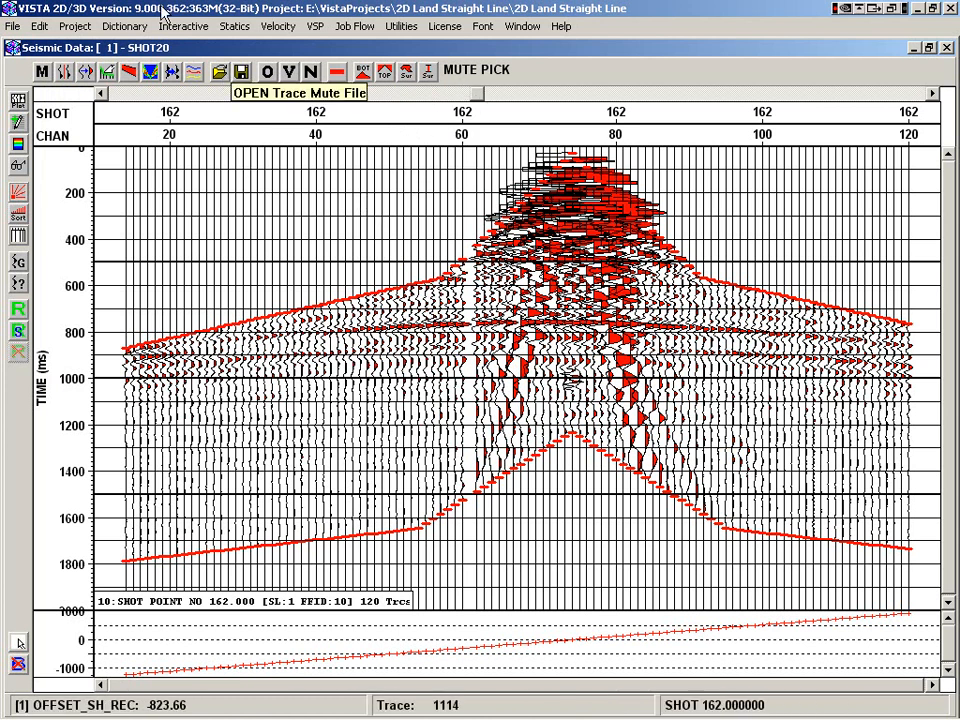
- Save the mute picks to a mute file named 11 in the MiscFiles folder
click(241, 72)
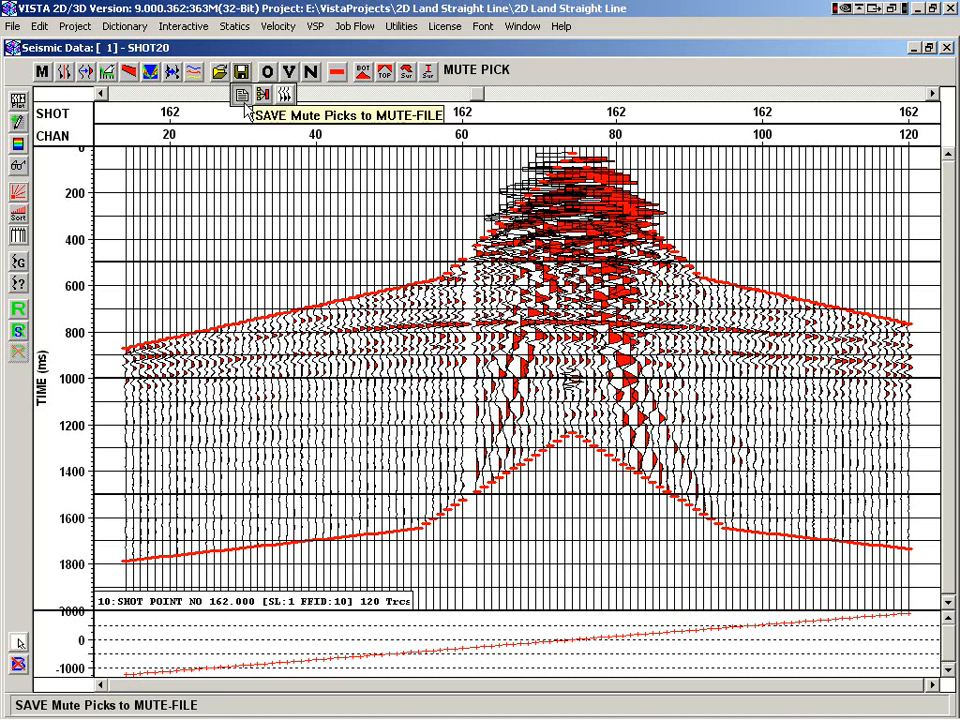
click(244, 98)
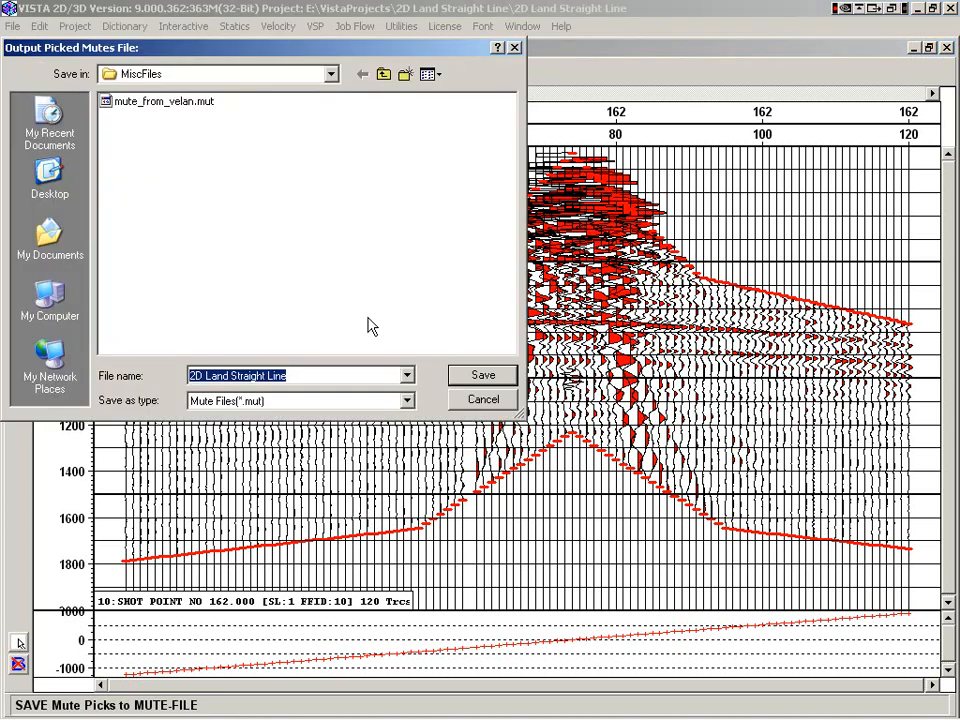
text(10)
click(480, 375)
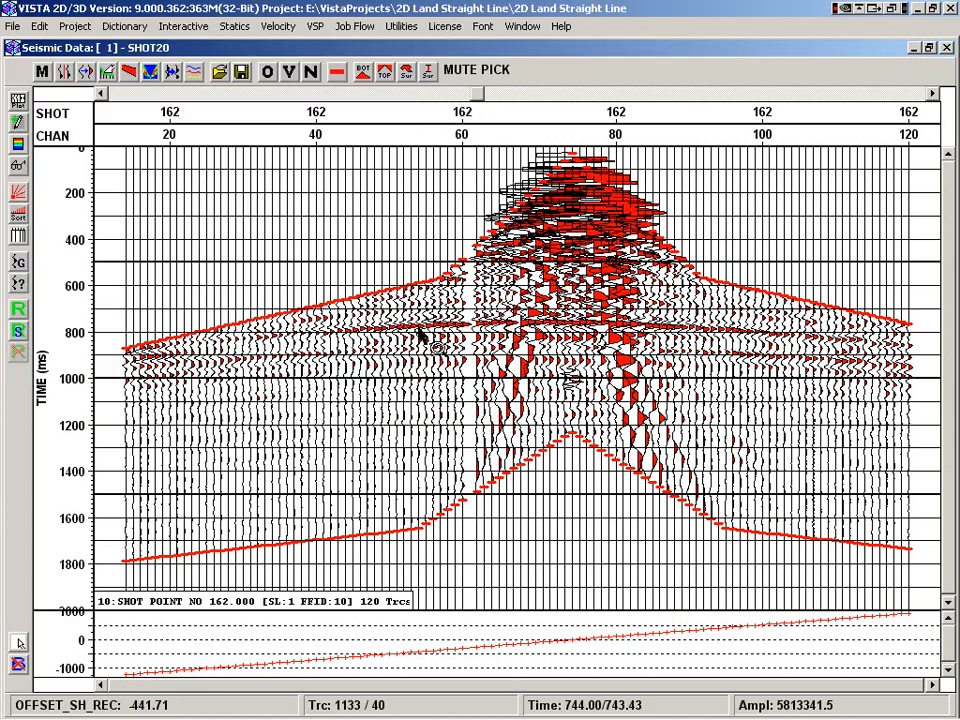
- Add a Muting - Interp, Offset[Trace] Dependent trace-edit command to a job flow
click(370, 27)
click(372, 61)
right_click(212, 202)
mouse_move(360, 257)
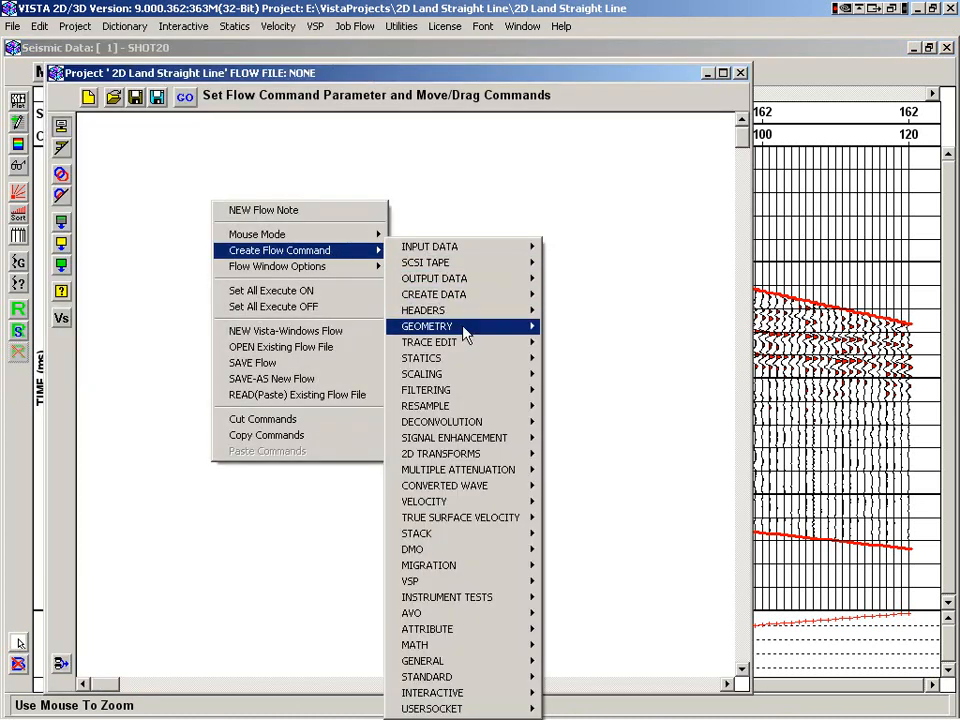
mouse_move(470, 345)
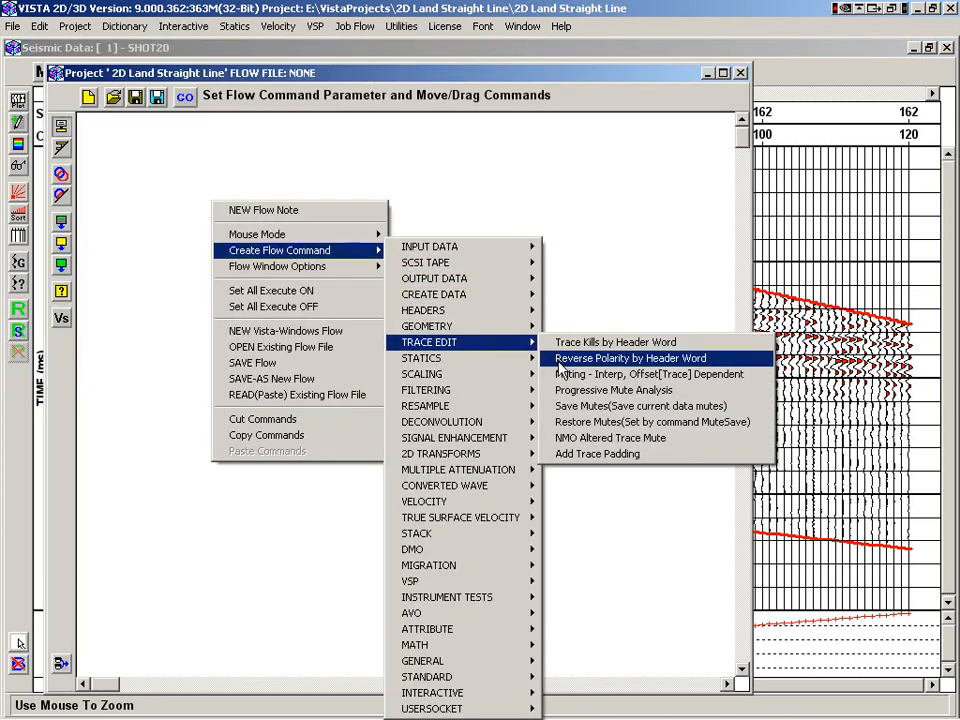
click(563, 374)
- Choose 11.mut from the MiscFiles folder as the input mute file for the flow's muting command
double_click(218, 192)
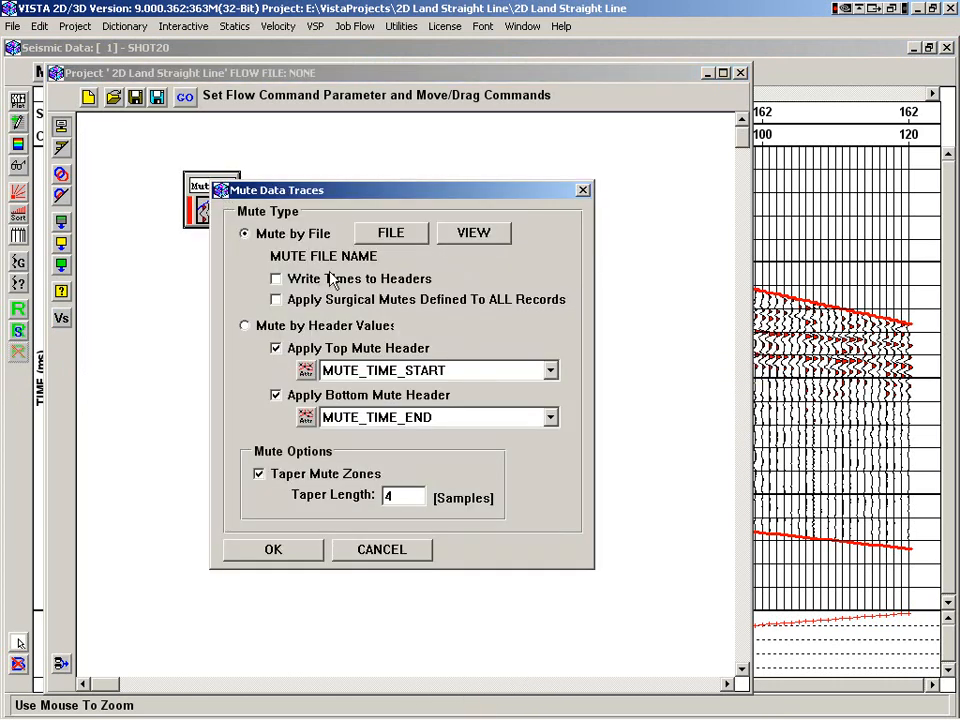
click(390, 228)
double_click(135, 100)
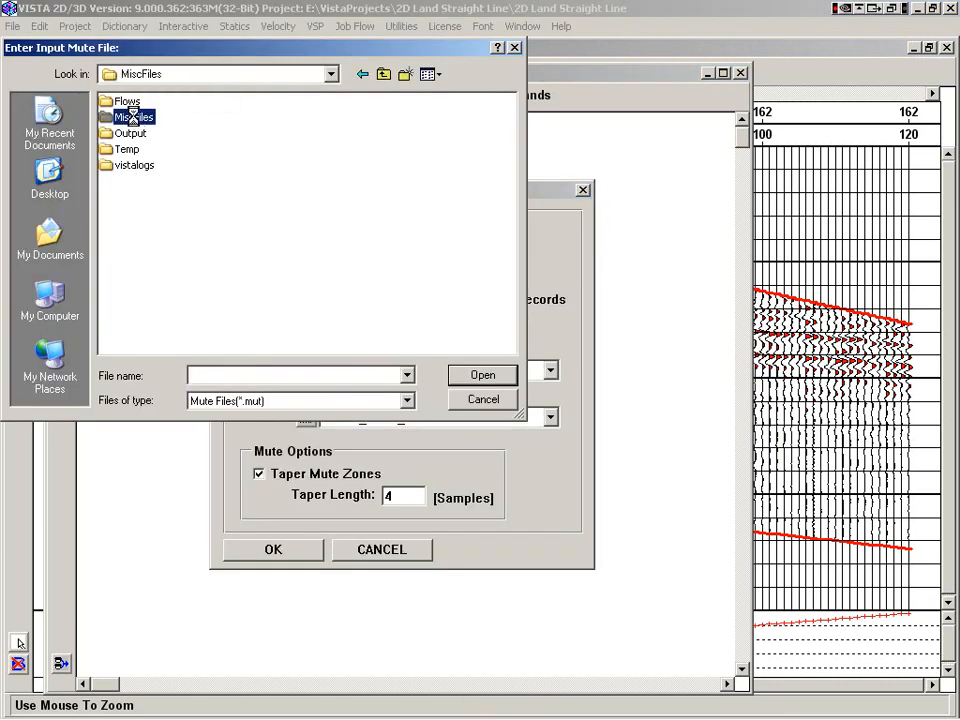
double_click(135, 118)
double_click(135, 117)
- View the contents of 11.mut, cancel the muting command's settings and return to the seismic data window
click(467, 238)
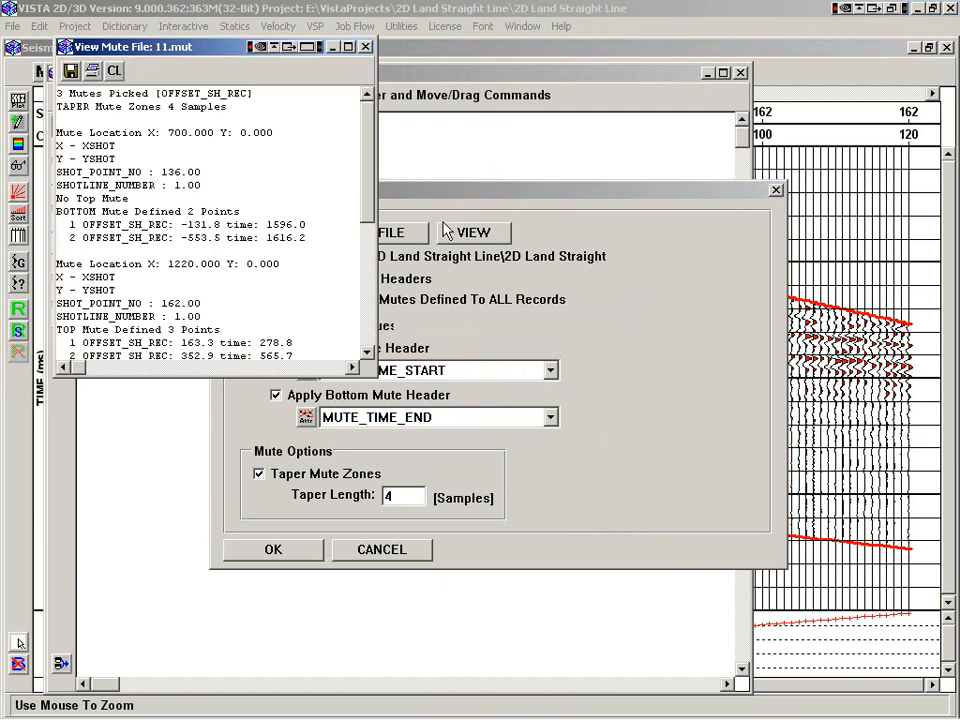
click(366, 48)
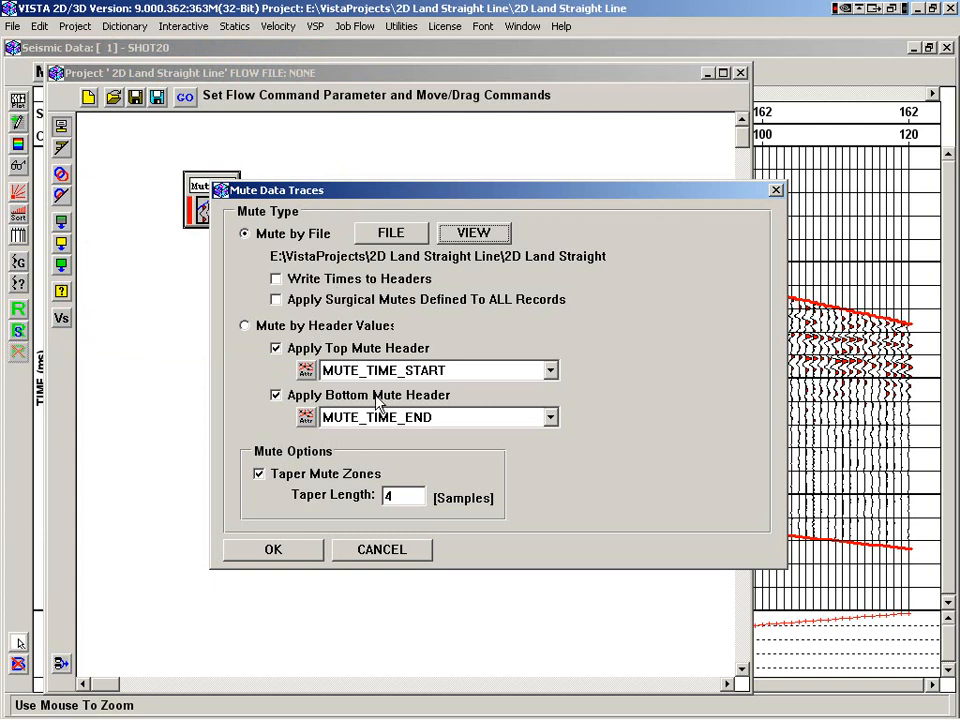
click(400, 555)
click(829, 246)
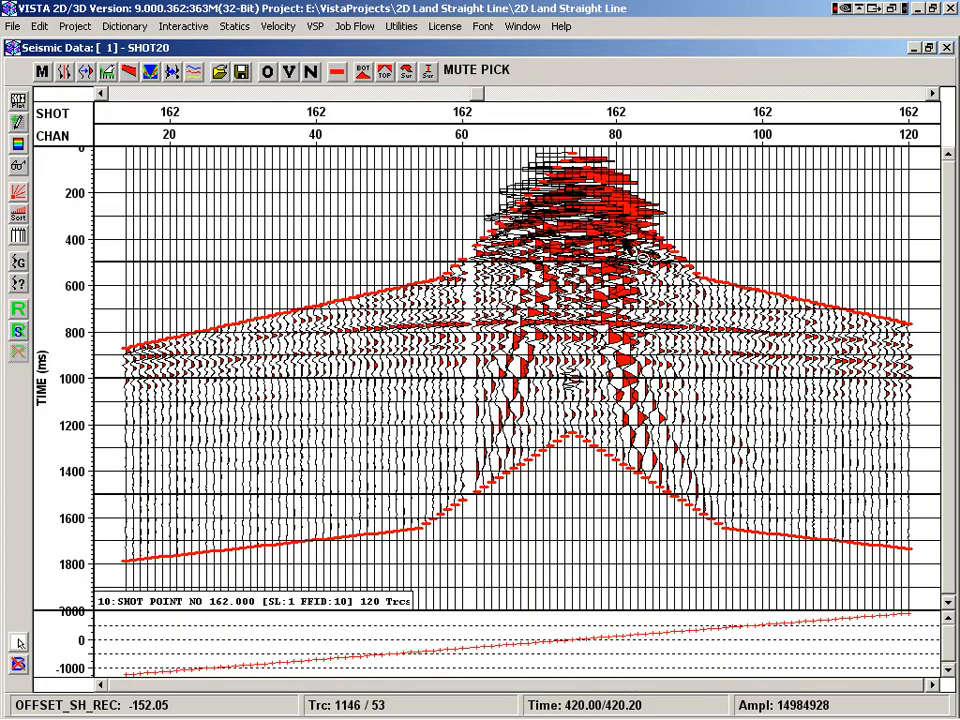